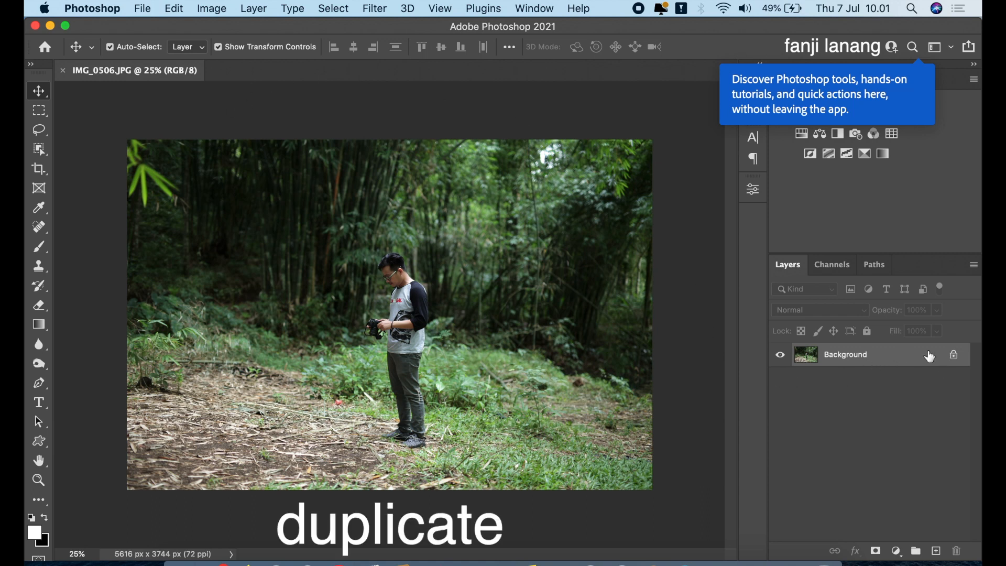
Duplicate the Background layer and open the copy in the Camera Raw Filter.
drag(922, 361, 936, 549)
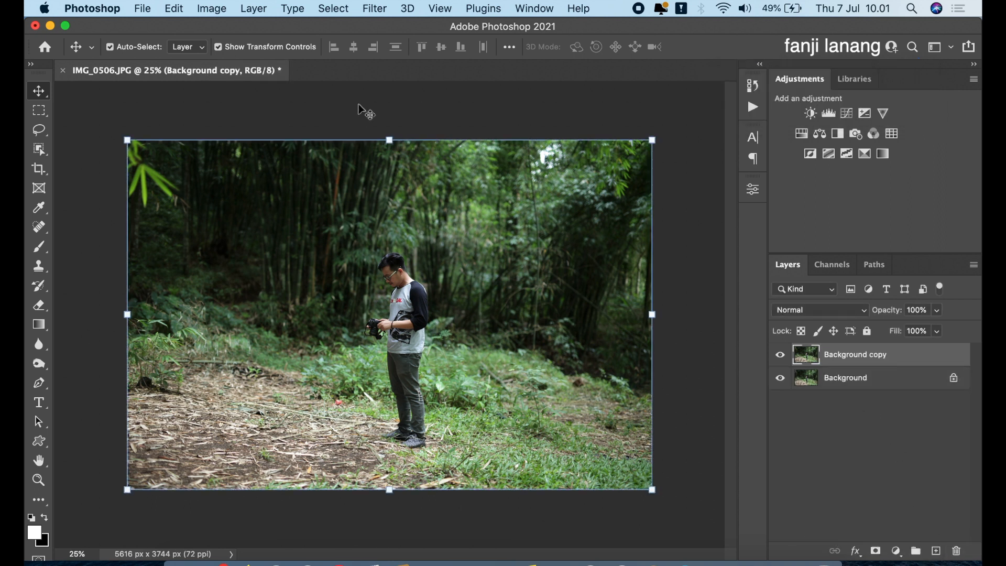
click(375, 9)
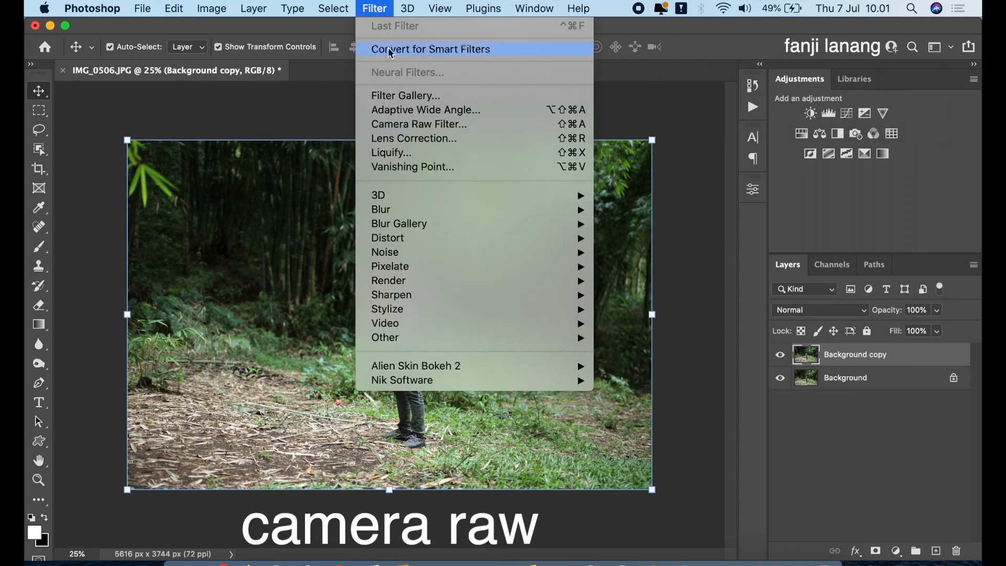
click(413, 126)
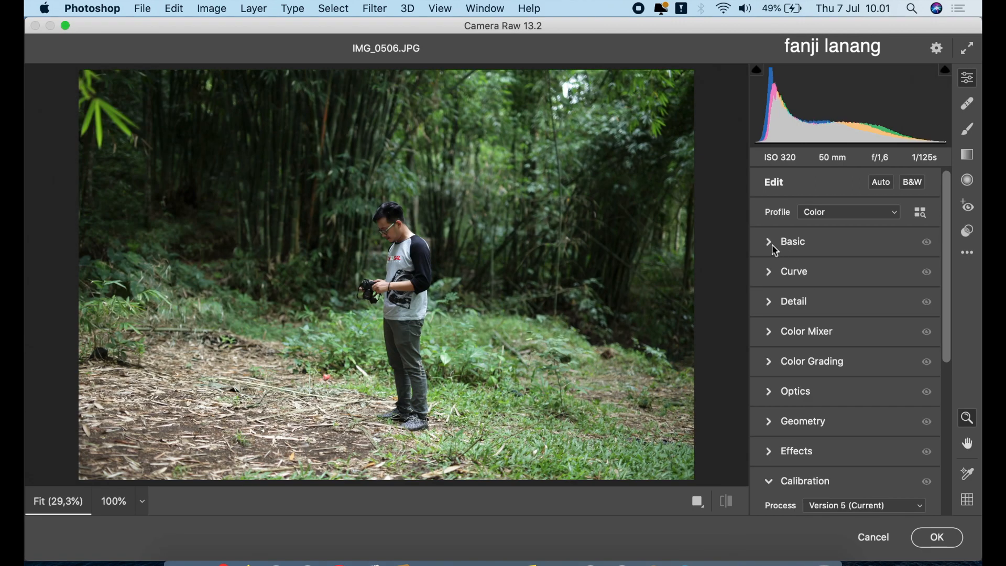
In the Basic adjustments, set Highlights to -72, Shadows to +30, Saturation to -16 and Blacks to -10.
click(777, 247)
click(820, 349)
drag(816, 351, 792, 356)
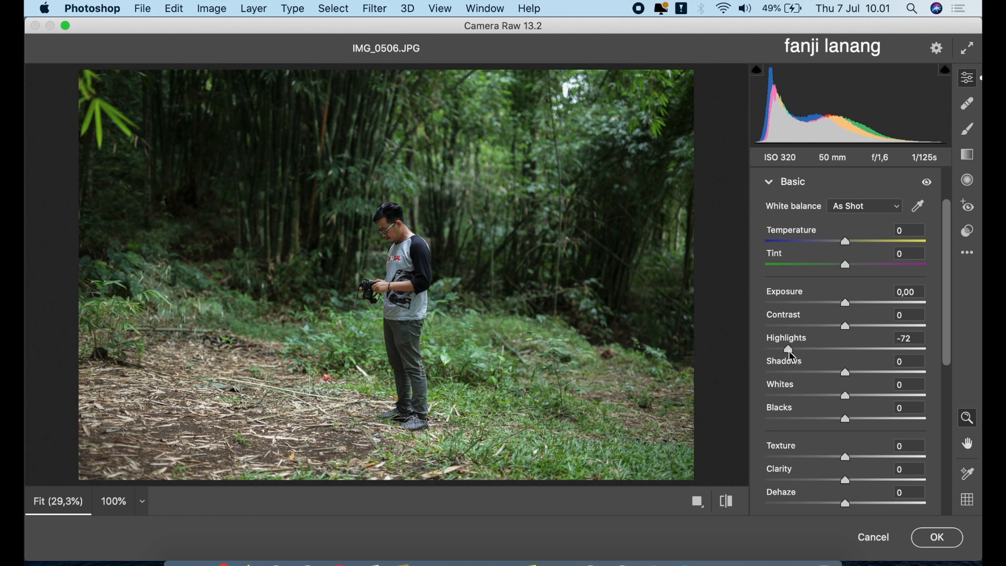
drag(876, 375, 872, 377)
drag(948, 313, 949, 367)
drag(836, 469, 833, 473)
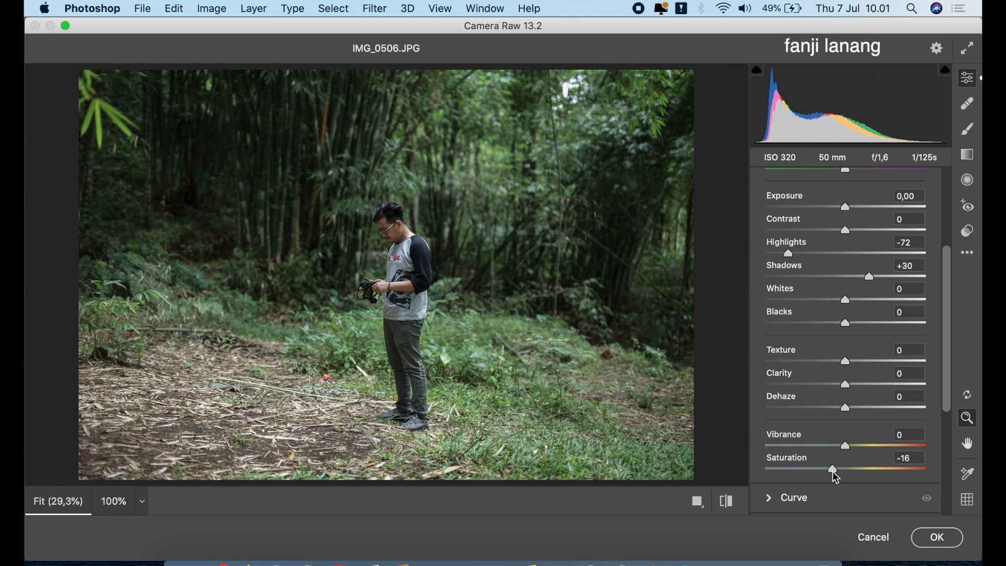
drag(938, 344, 945, 268)
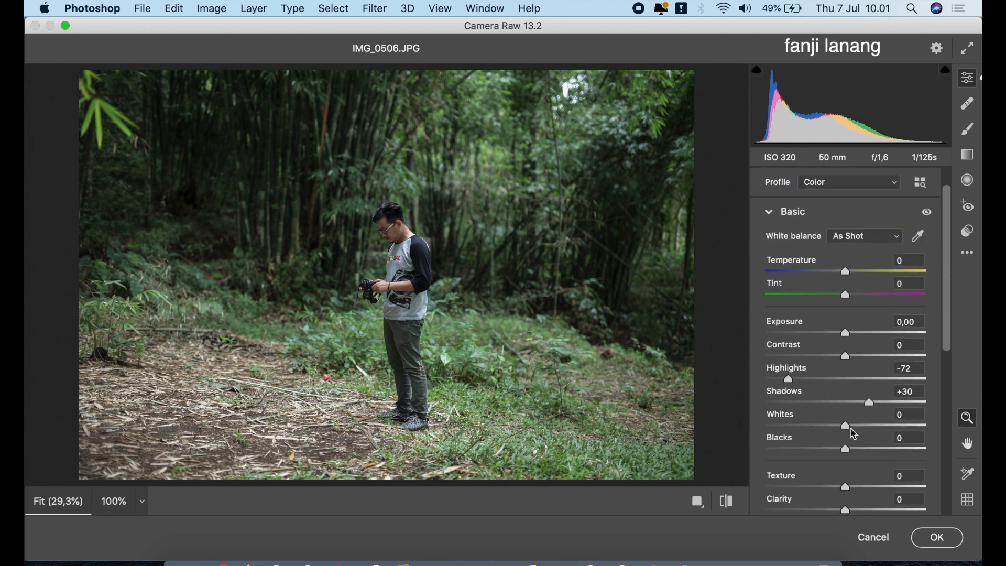
drag(839, 456, 840, 460)
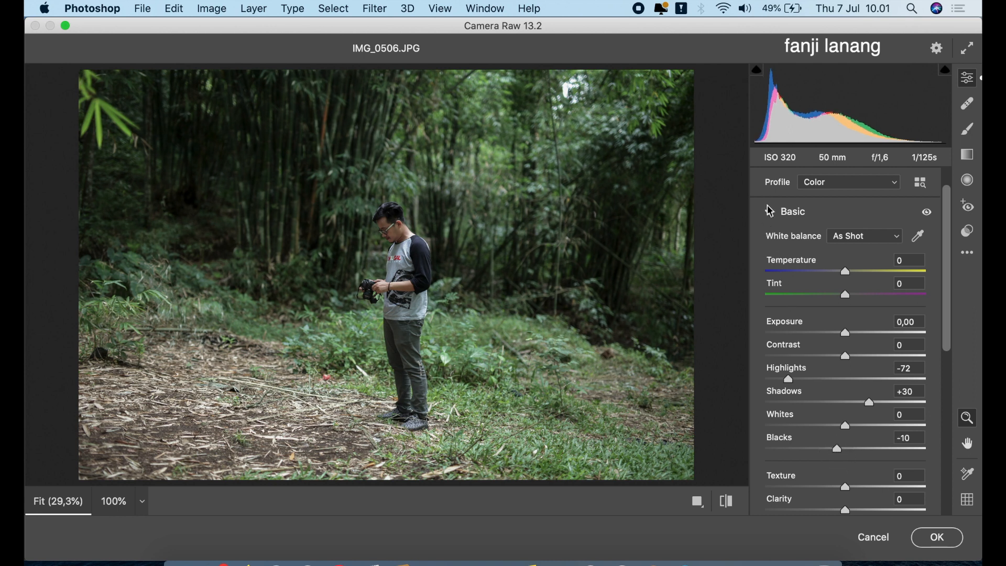
click(771, 211)
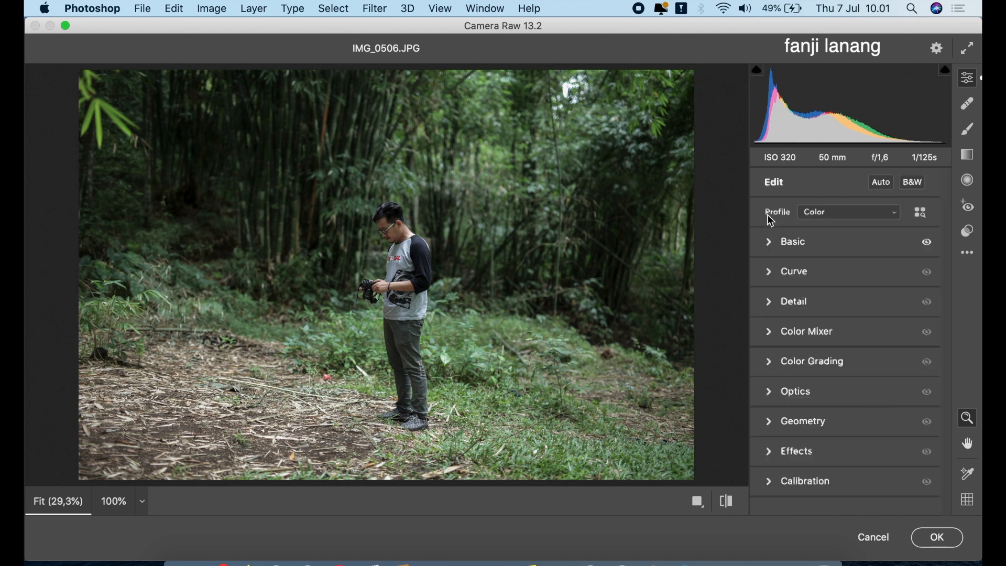
Shape the RGB point curve with raised blacks, lowered shadows and a midpoint at 127, and lower the blue curve's white-point output to 240.
click(772, 274)
drag(764, 420, 811, 382)
drag(851, 340, 846, 337)
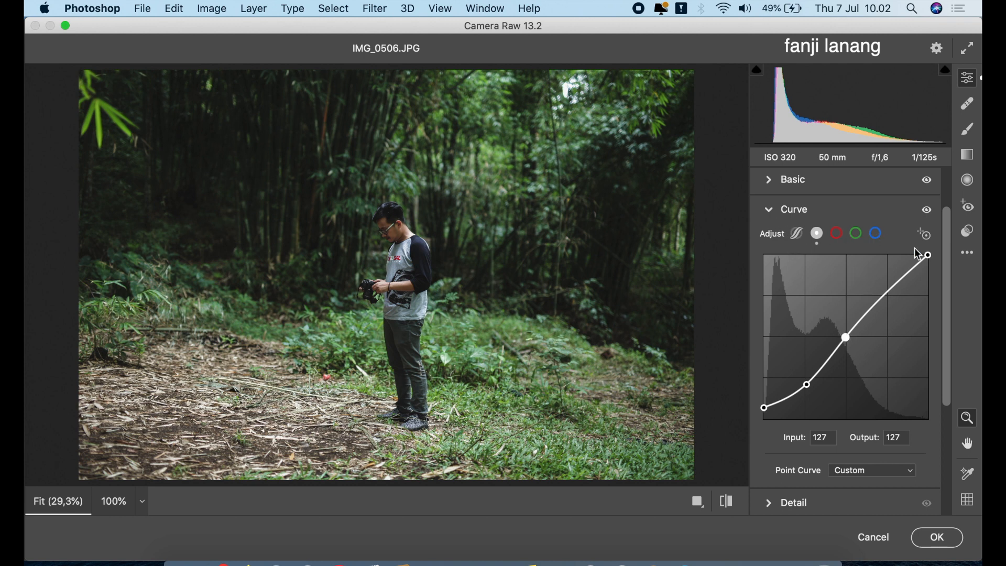
click(876, 233)
drag(930, 256, 936, 265)
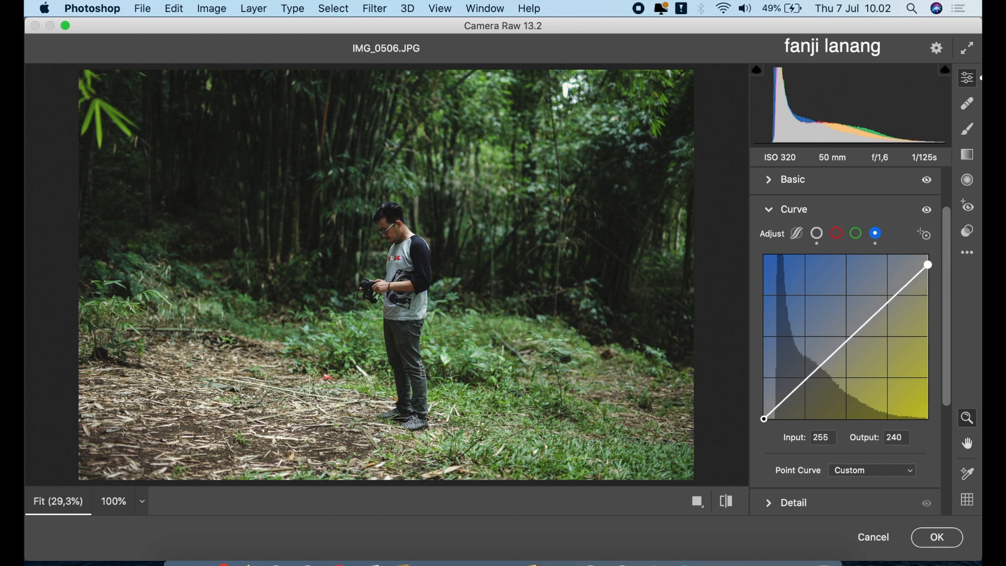
click(770, 210)
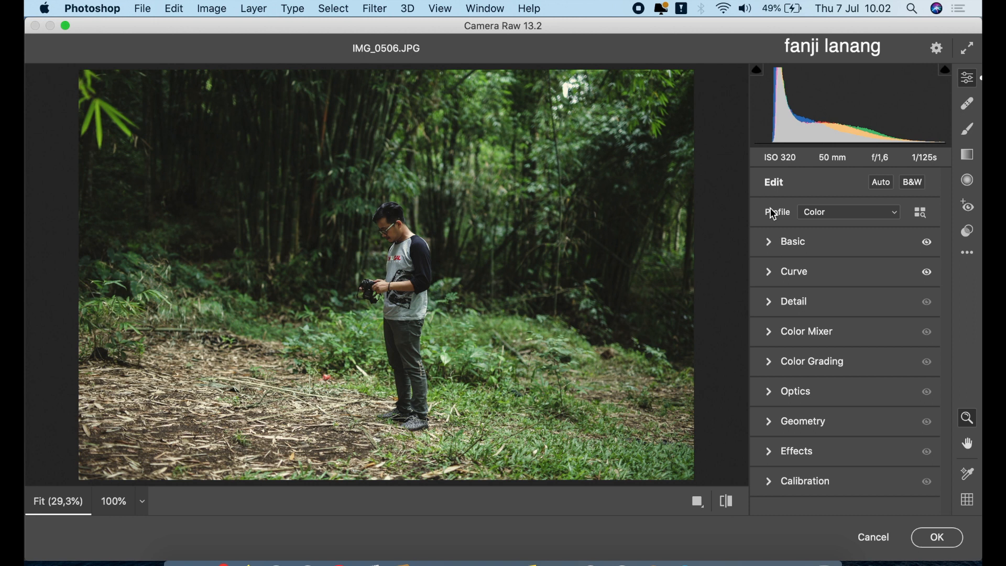
In the Color Mixer, set the hue of Yellows to +15, Greens to +15 and Aquas to +16.
click(771, 336)
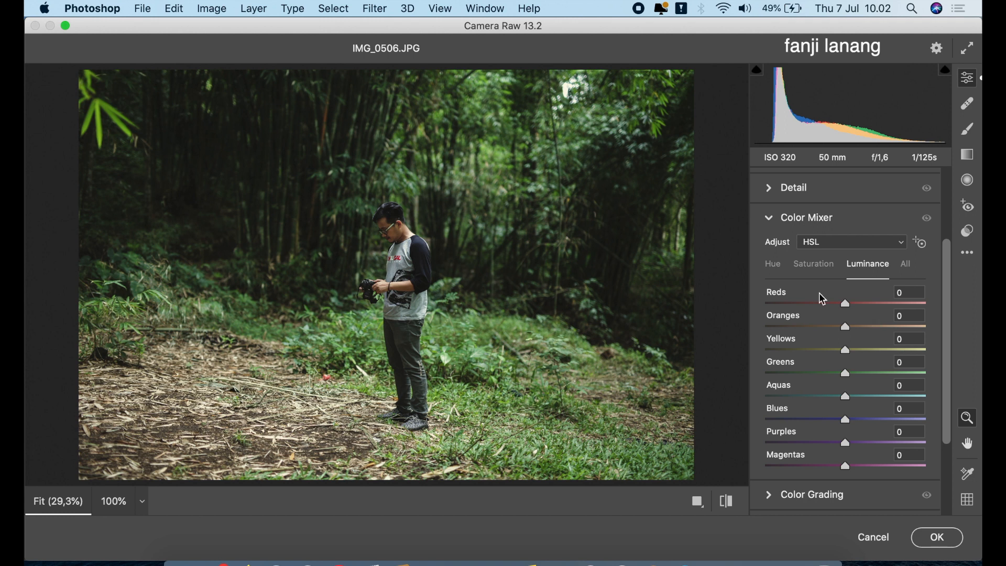
click(770, 266)
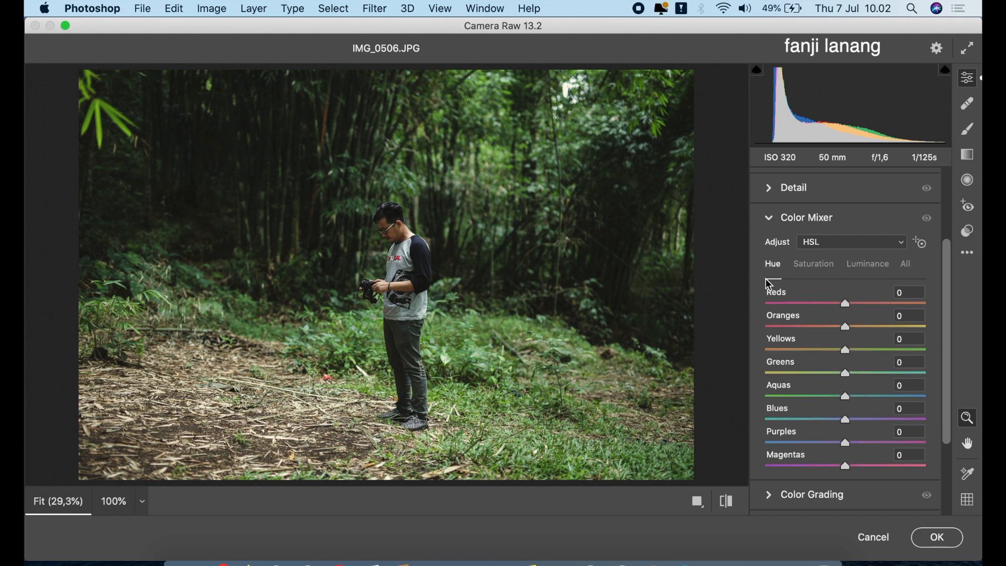
click(862, 351)
click(857, 373)
drag(858, 373, 858, 376)
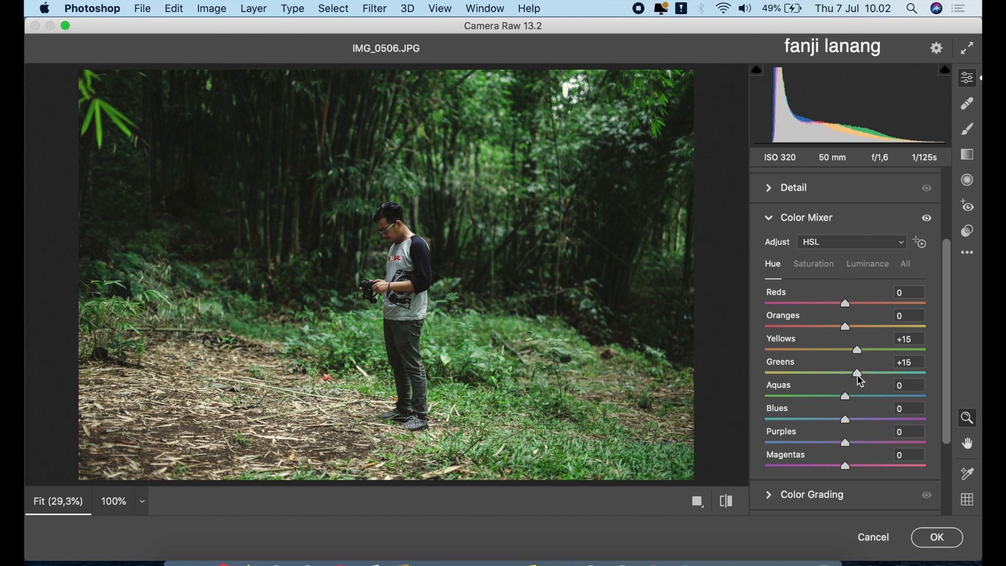
click(858, 397)
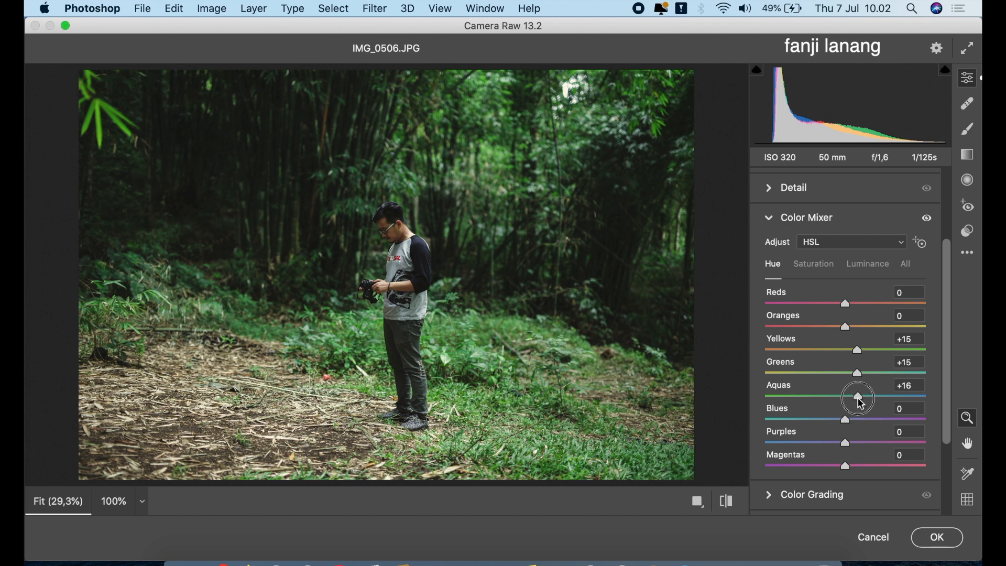
Set the Color Mixer saturation of both Yellows and Greens to +15.
click(815, 267)
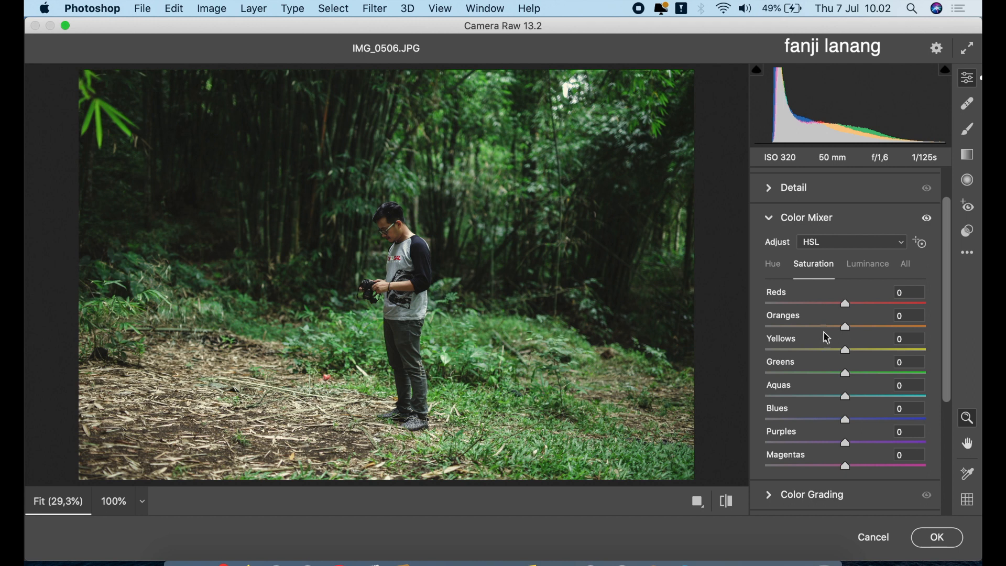
drag(868, 398, 848, 409)
drag(844, 373, 777, 374)
drag(918, 392, 855, 353)
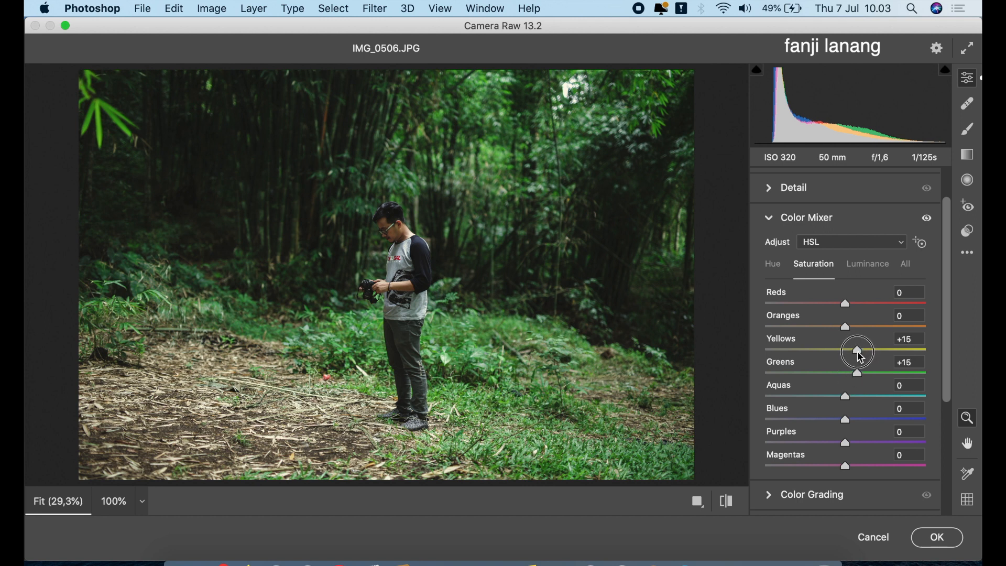
Set the Color Mixer luminance of Oranges to +21.
click(868, 263)
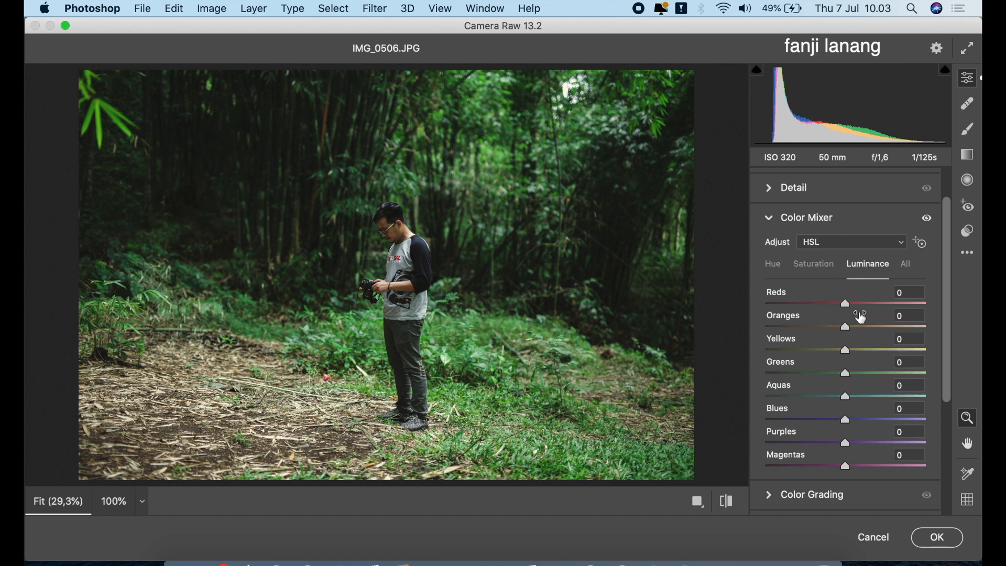
click(866, 328)
drag(867, 331, 865, 339)
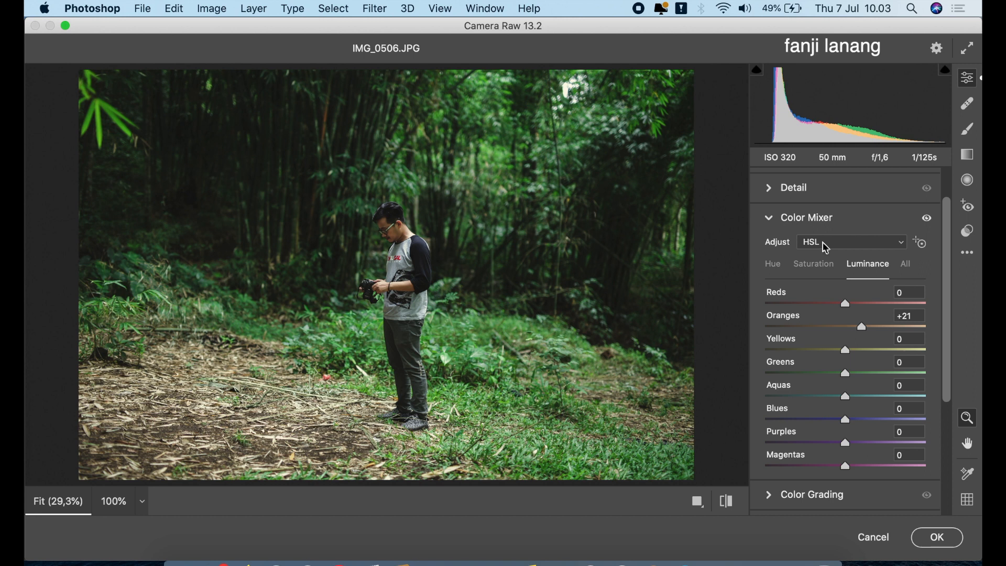
click(774, 226)
Tint the midtones in Color Grading with a hue of 195 and a saturation of 15.
click(771, 361)
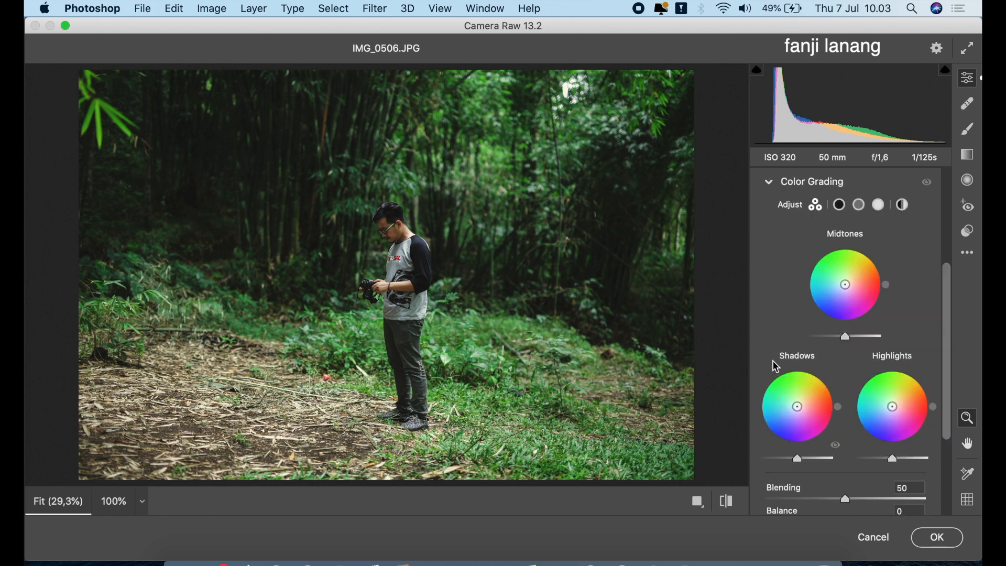
click(860, 204)
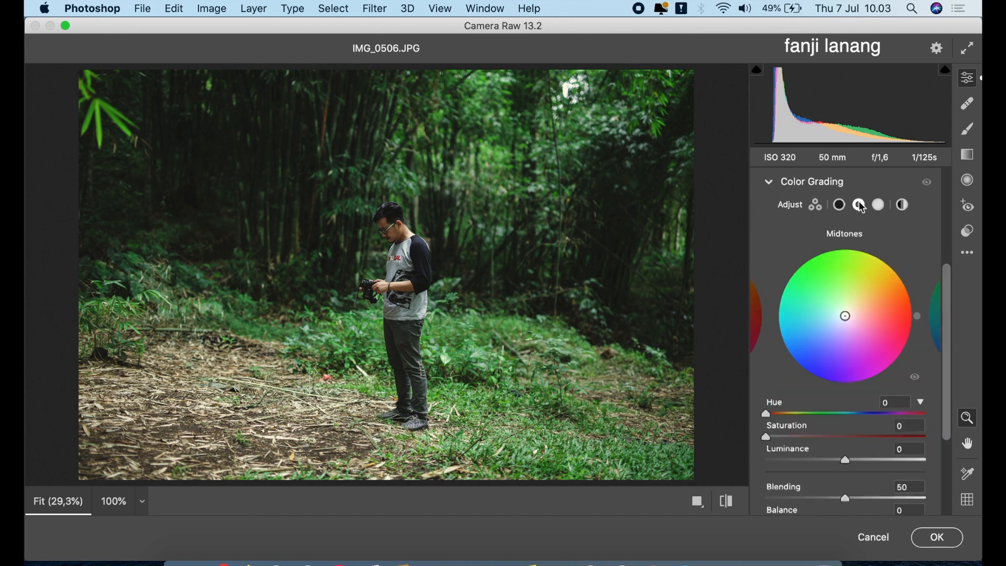
drag(853, 416, 852, 414)
drag(767, 437, 793, 440)
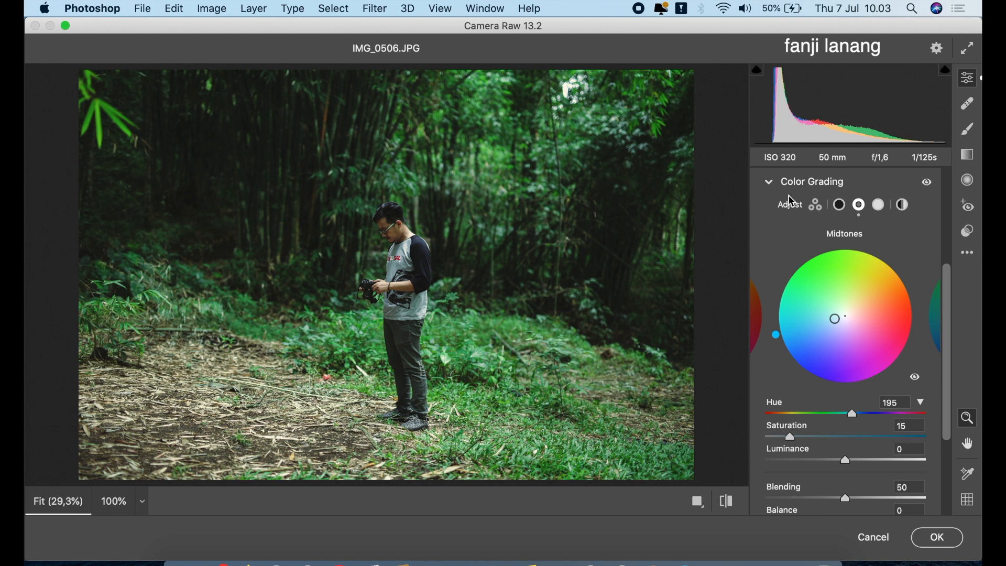
click(769, 183)
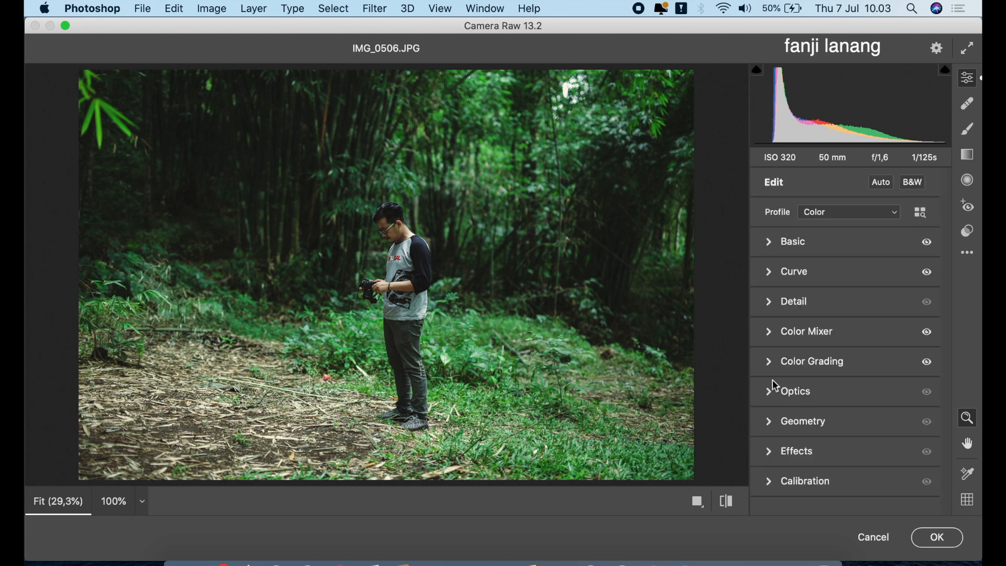
Darken the photo's edges with an Optics vignette of -59 and a midpoint of 0.
click(773, 397)
drag(808, 251, 757, 284)
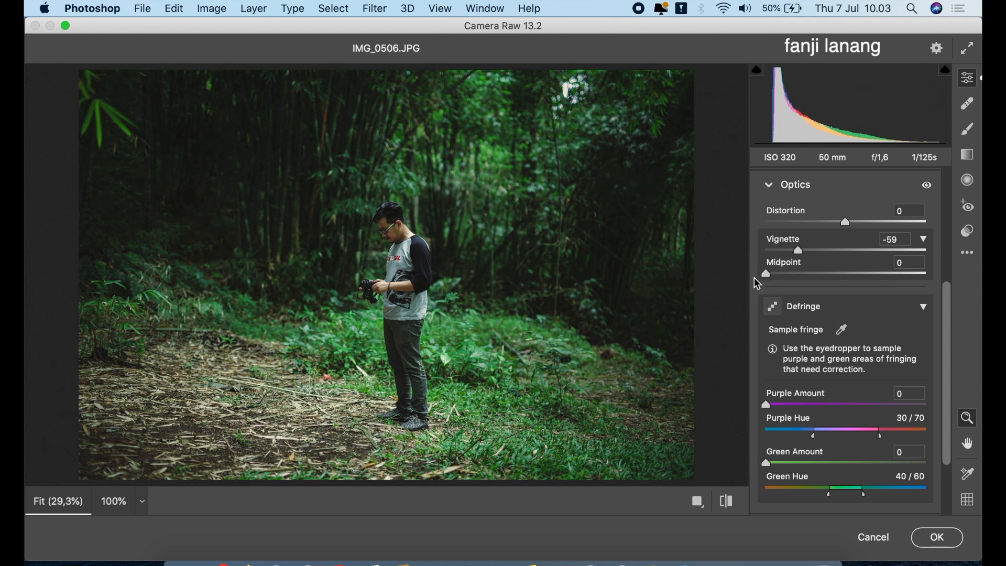
click(770, 185)
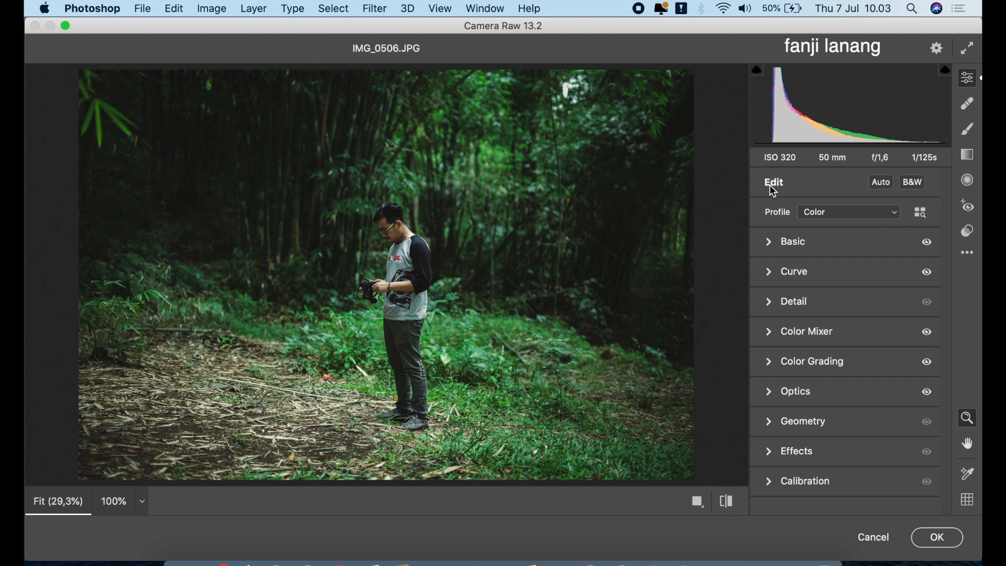
In Calibration, set the Red Primary hue to +35, Green Primary hue to +100 and Blue Primary hue to -20.
click(770, 479)
click(876, 338)
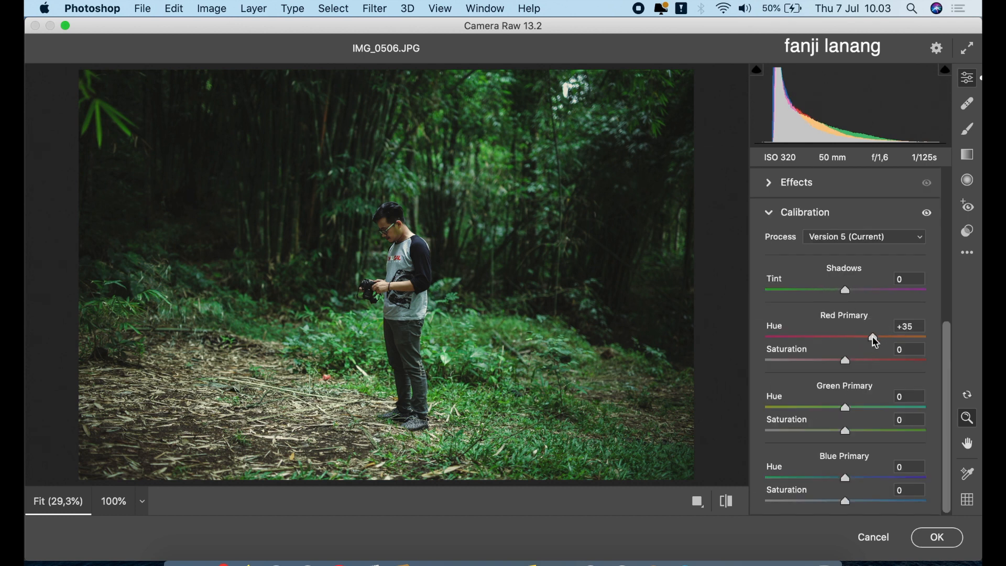
drag(873, 408, 965, 416)
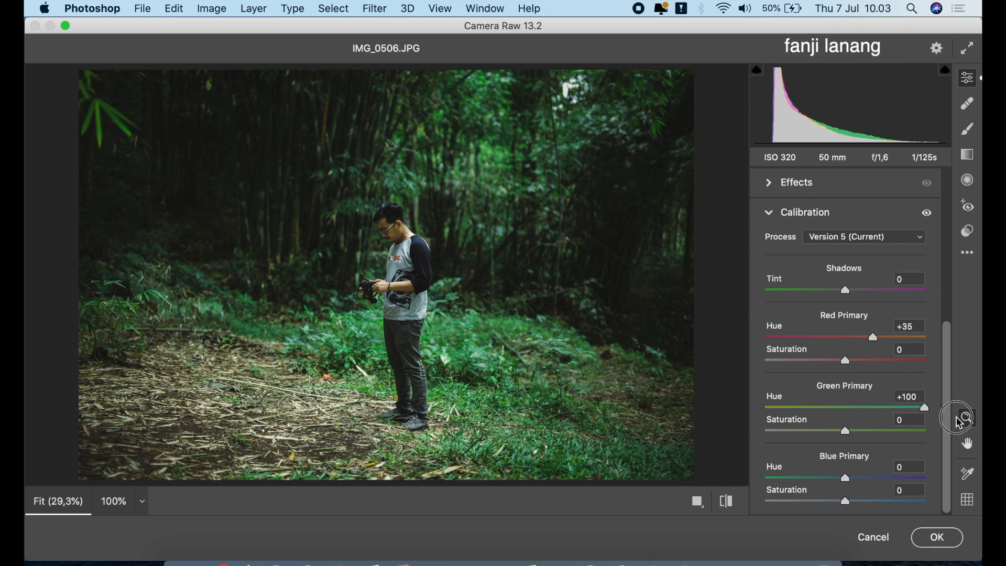
click(827, 479)
drag(829, 487, 832, 488)
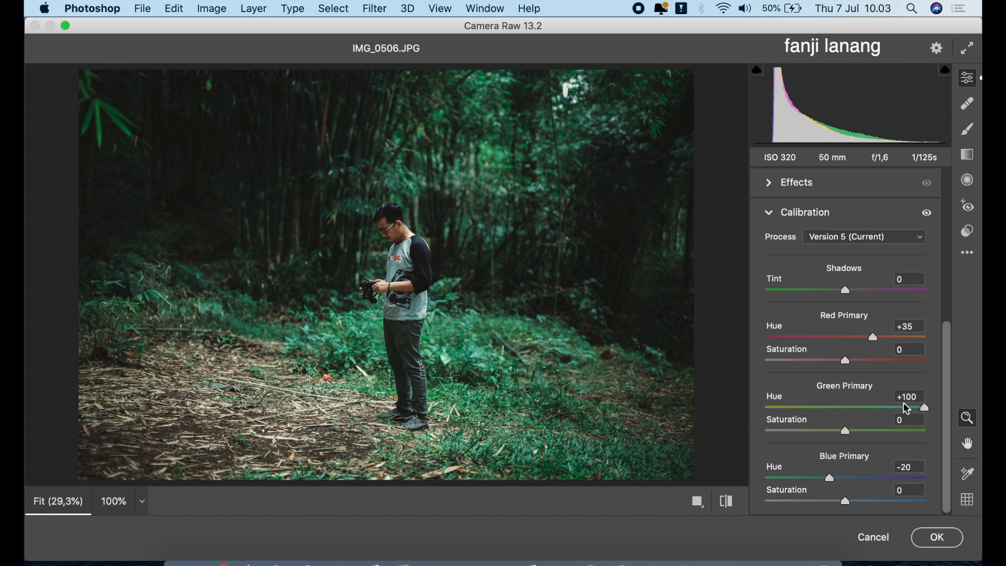
Compare the before and after views, and apply the Camera Raw adjustments to the layer copy.
click(733, 503)
click(732, 503)
click(941, 538)
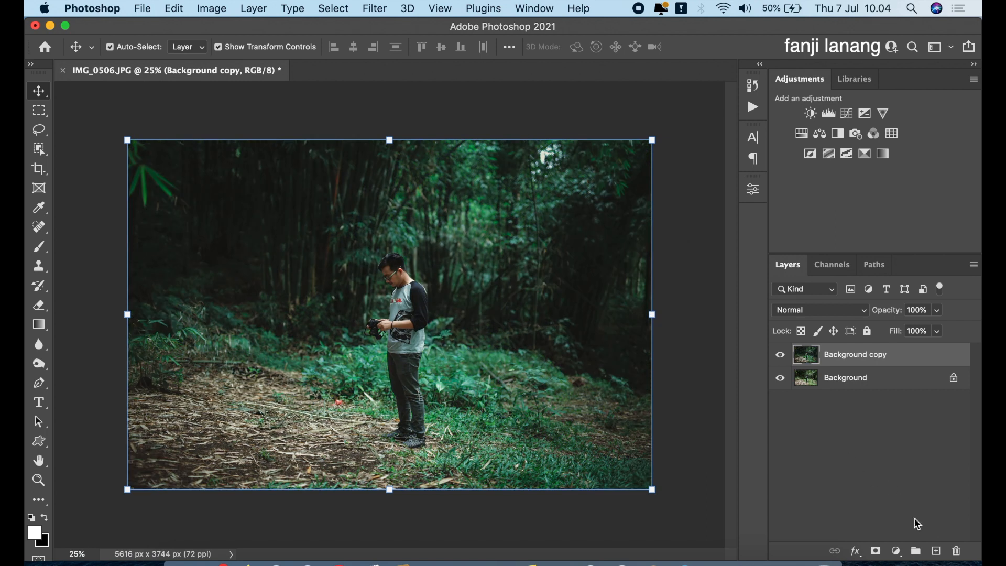
Add a new empty layer above the edited copy and set the signature brush to 100% opacity and size 600.
click(936, 551)
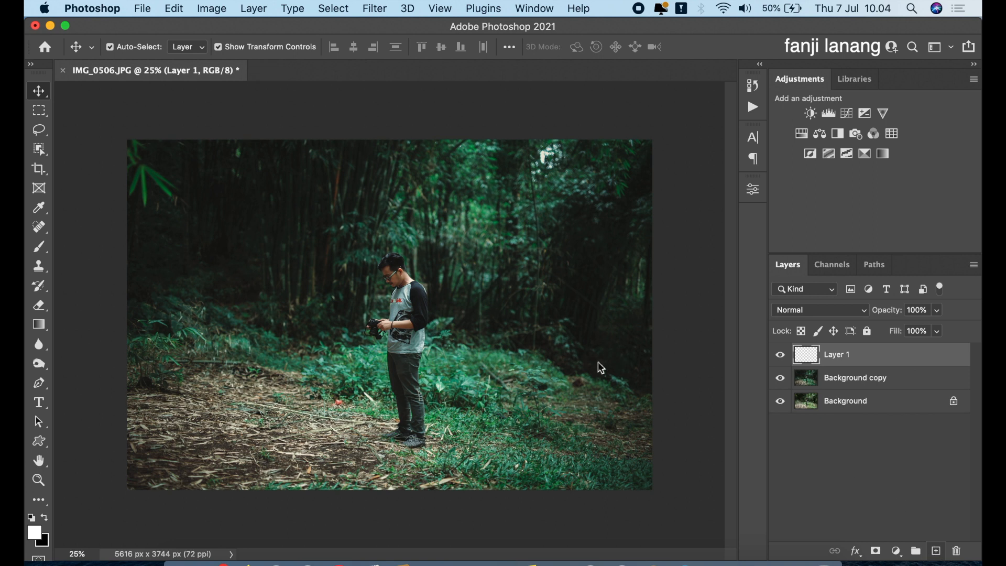
click(41, 252)
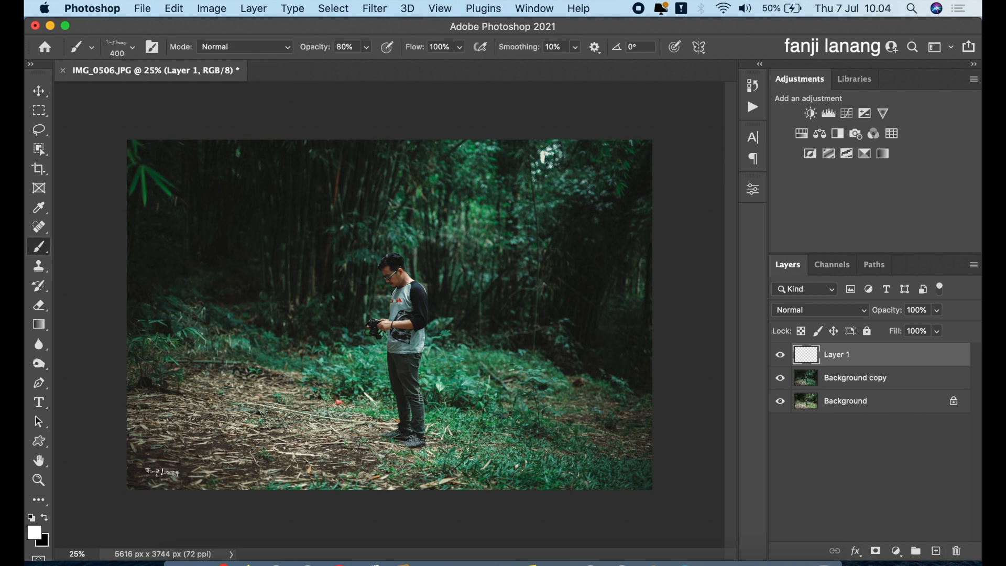
key(0)
key(bracketright)
key(bracketright)
key(bracketright)
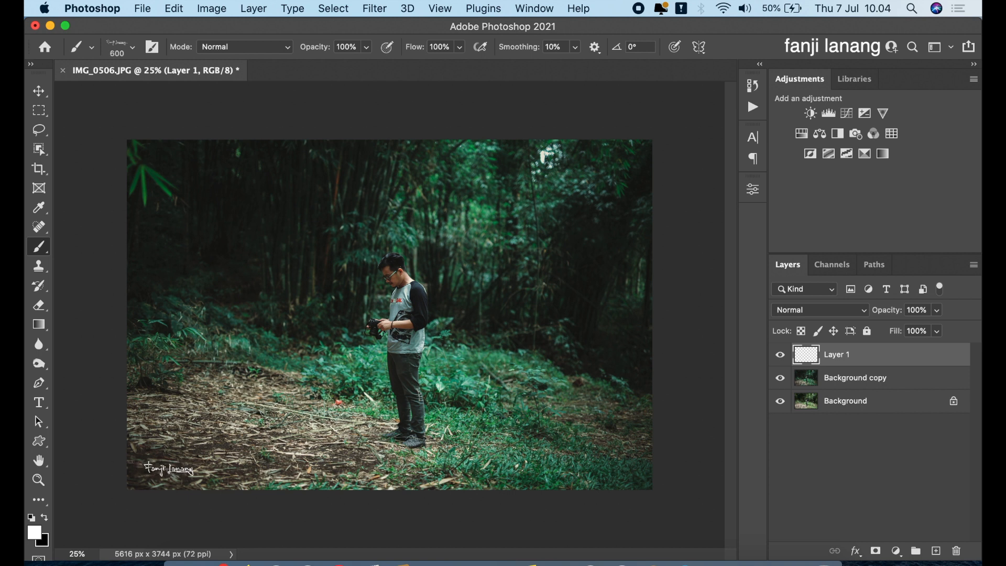